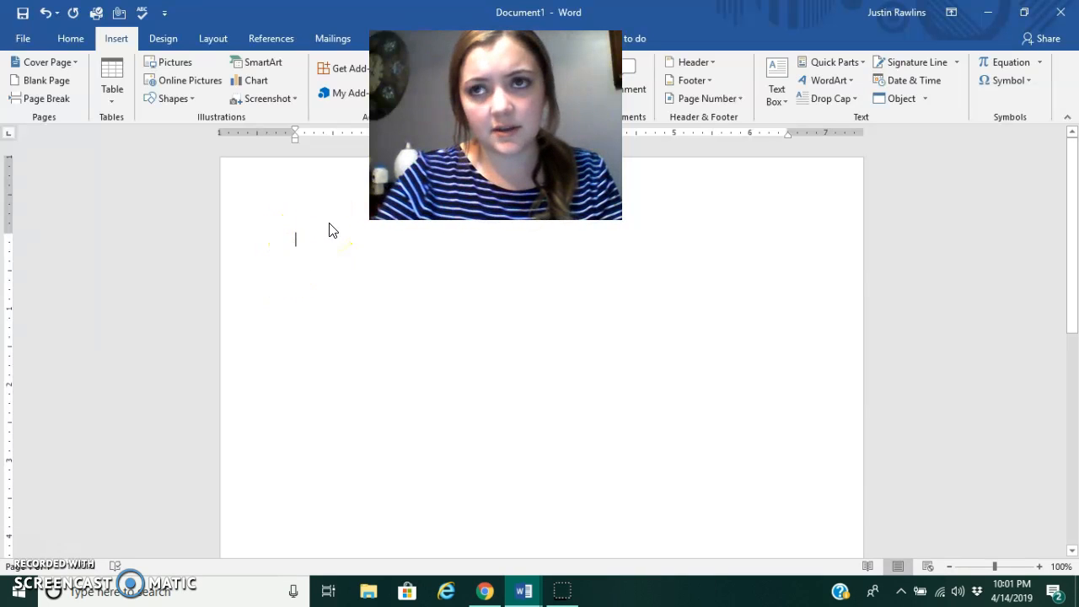
Enter the heading Zebras at the start of the blank document and begin a new line below it.
type("z")
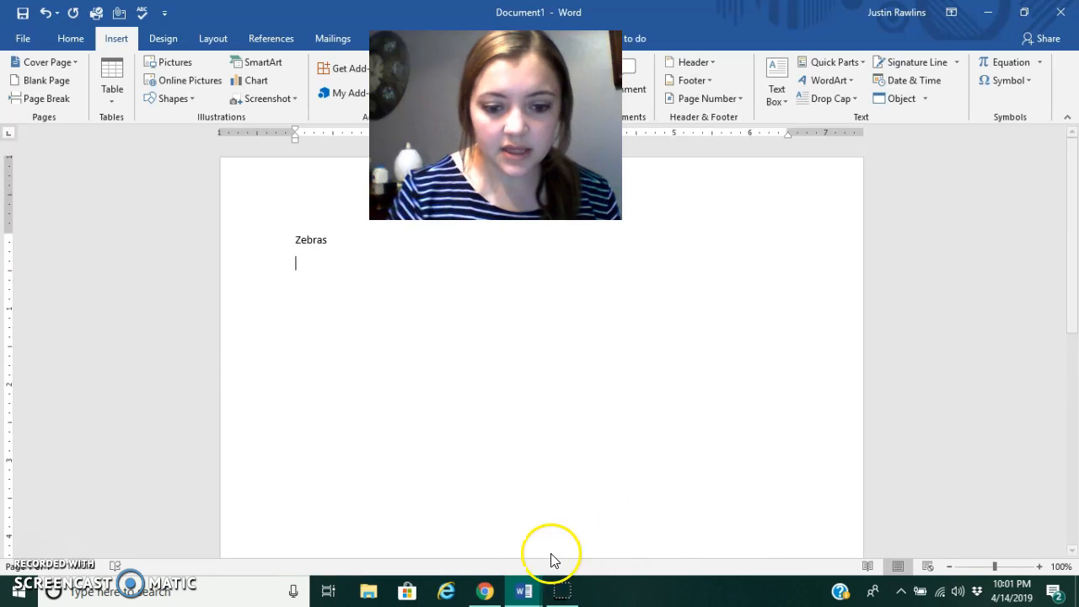
Switch to Chrome and search Google Images for zebras.
left_click(478, 590)
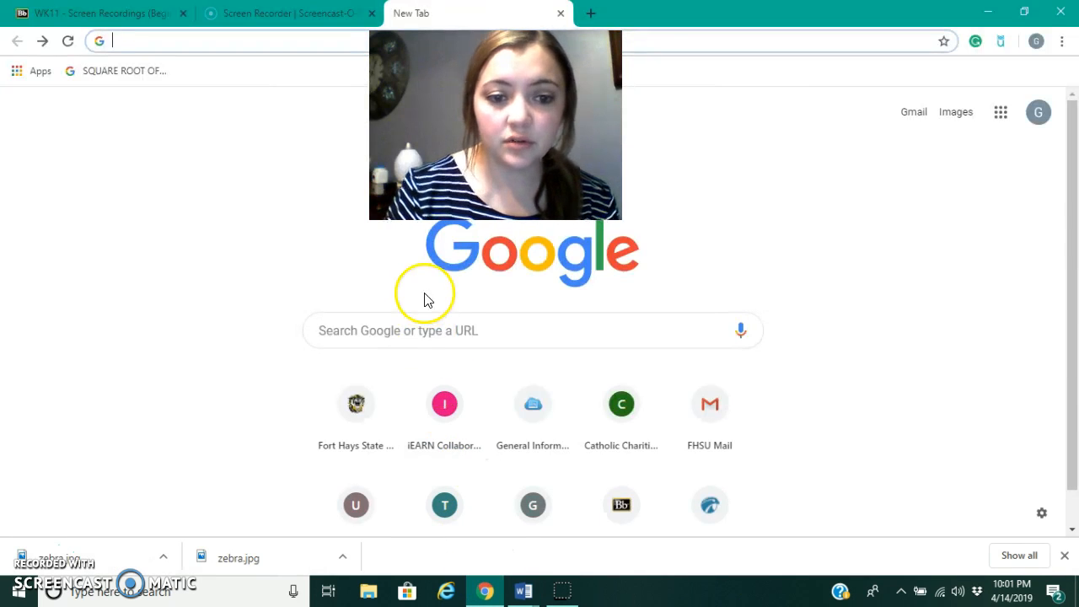
left_click(418, 331)
type("zebra")
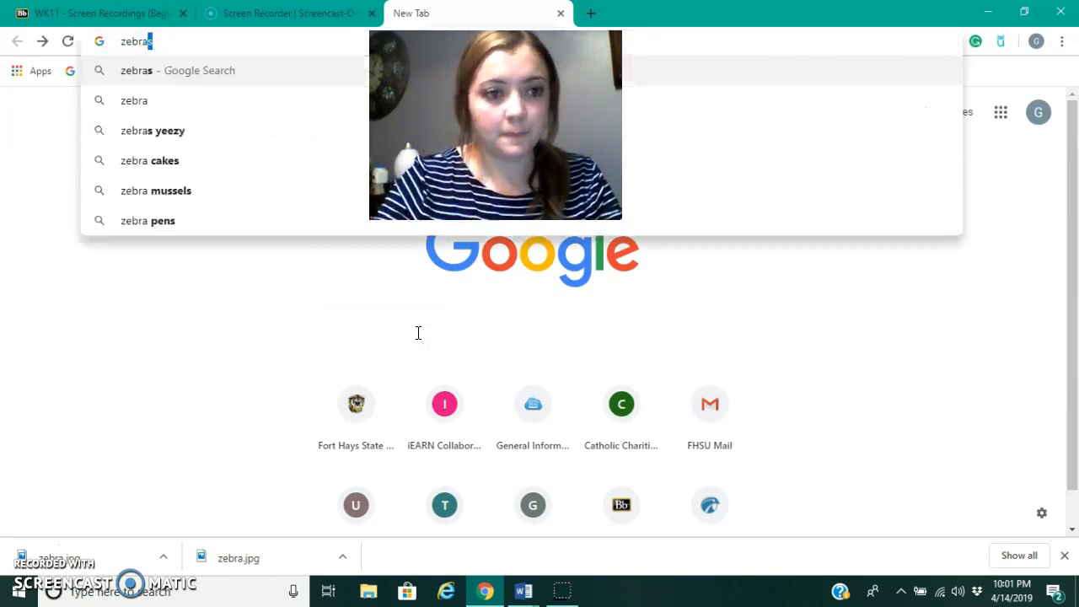
key("Return")
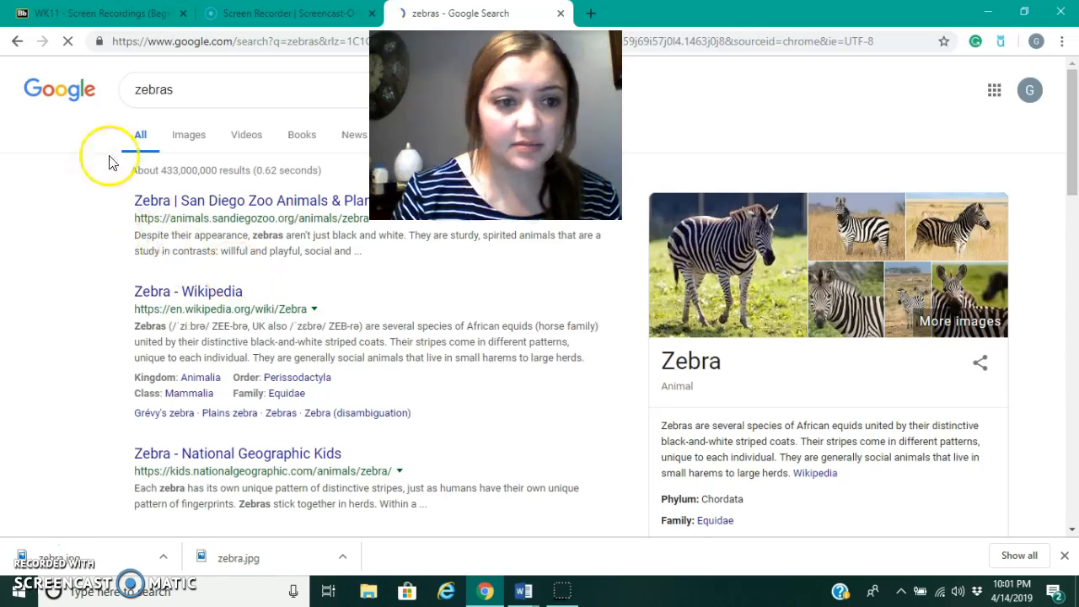
left_click(179, 137)
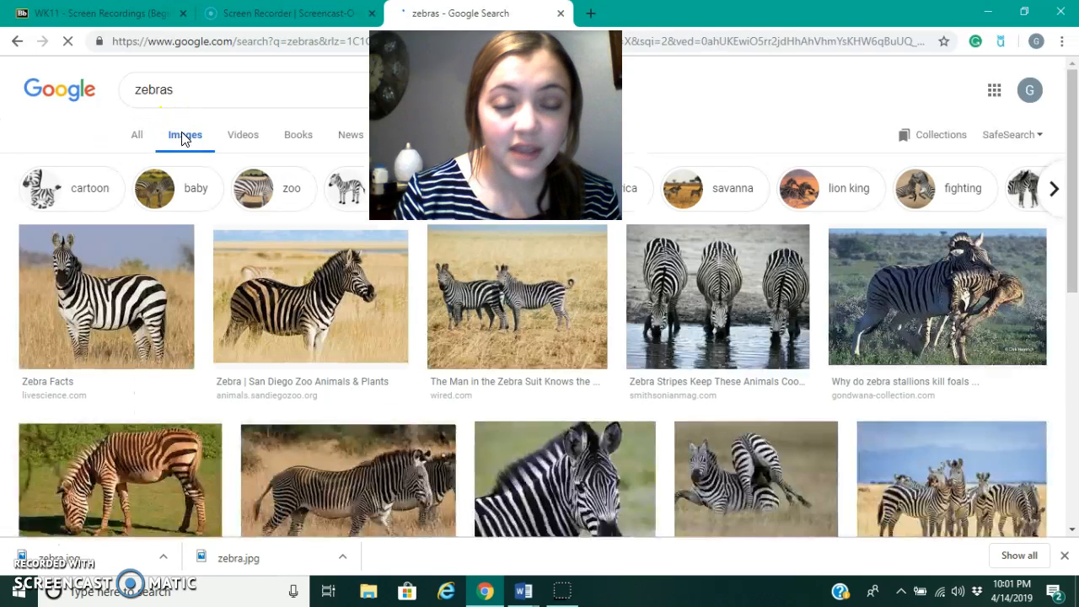
Save the close-up zebra image from "7 Fun Facts About Zebras" as zebra in JPEG format, replacing the existing file.
scroll(397, 312, "down", 4)
scroll(404, 312, "up", 4)
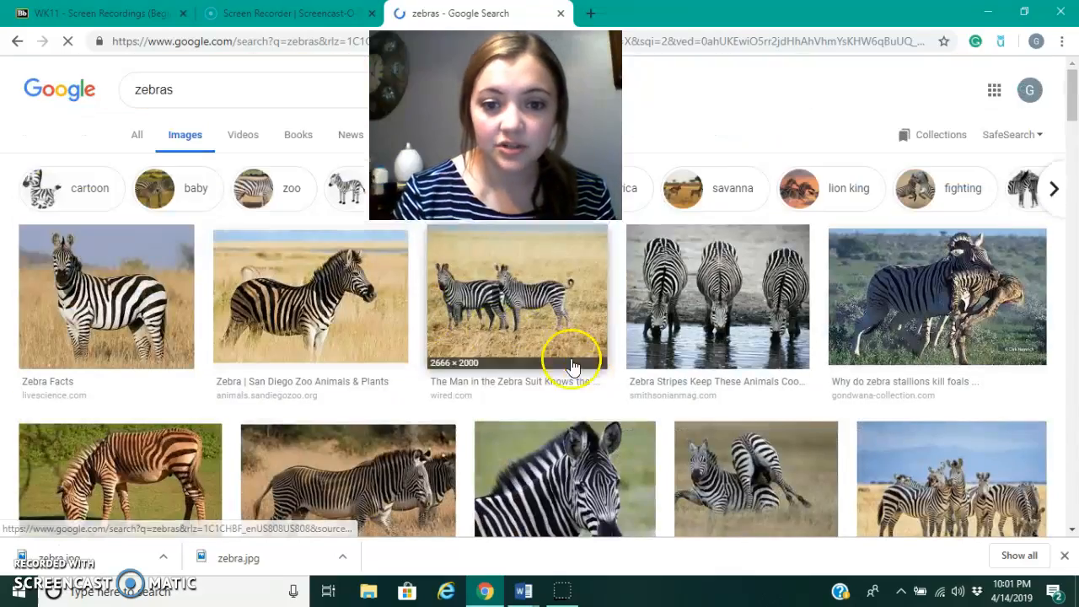
scroll(588, 392, "down", 3)
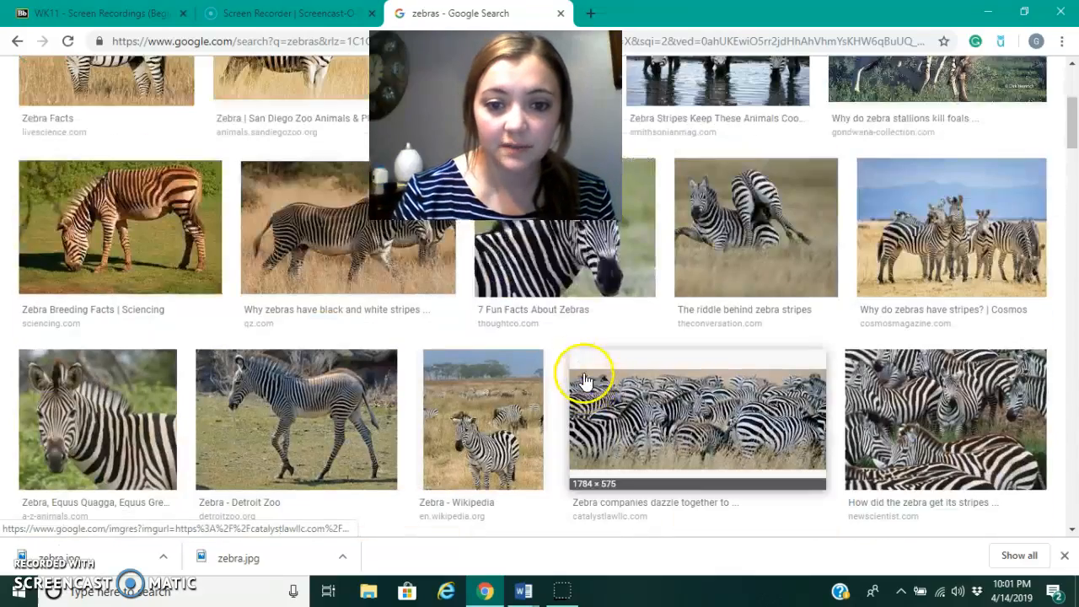
left_click(569, 263)
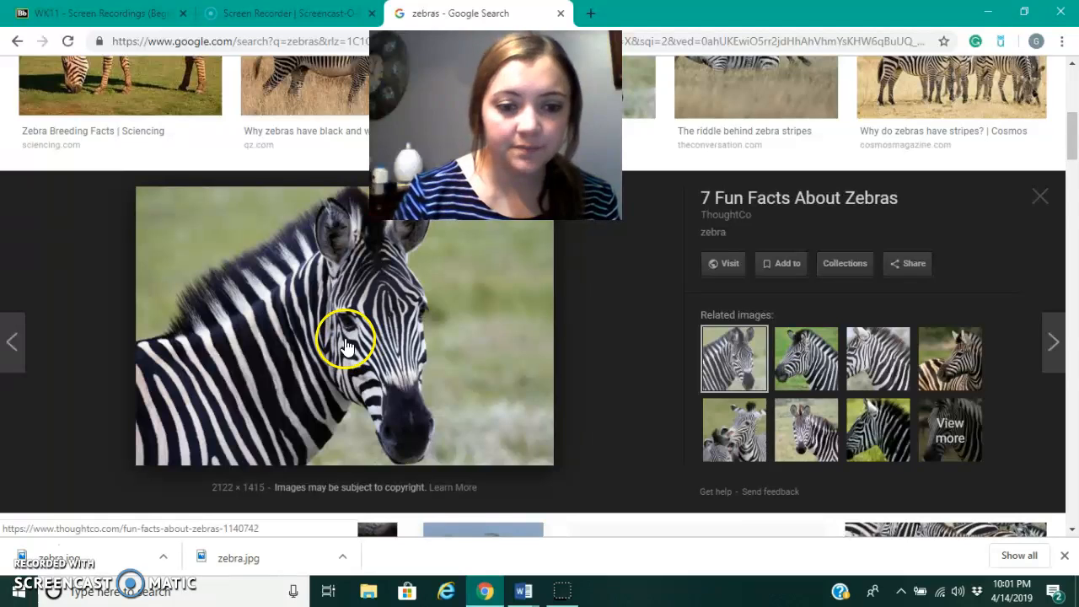
right_click(345, 341)
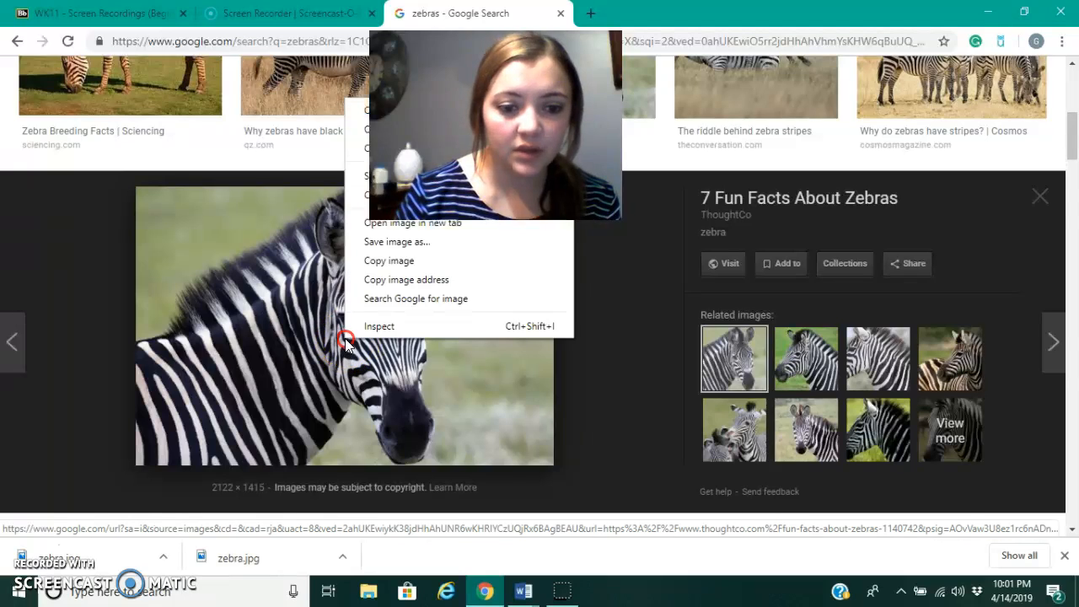
left_click(361, 243)
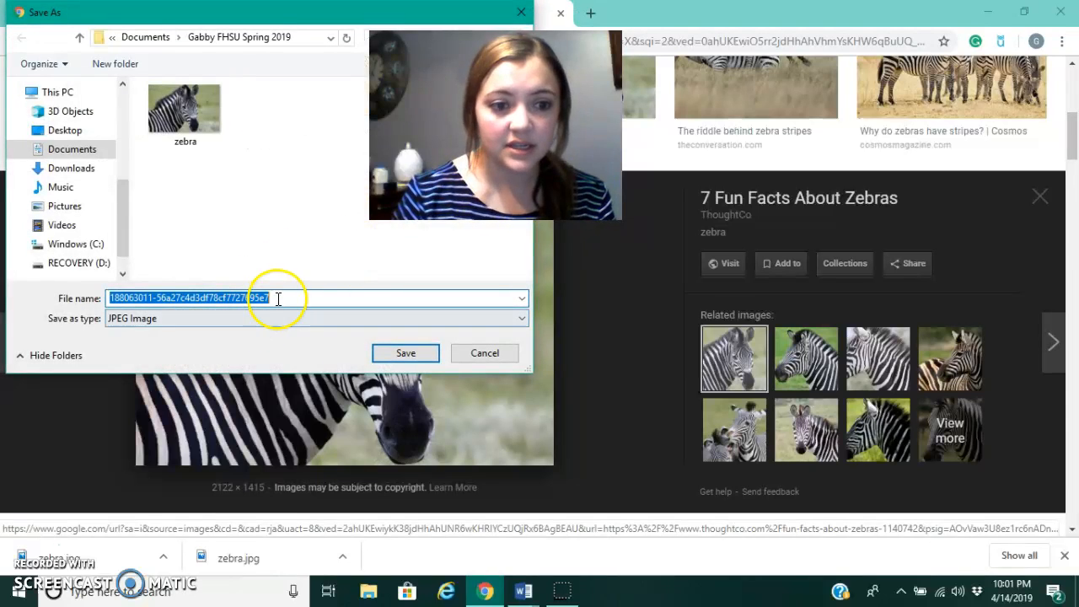
key("BackSpace")
type("ze")
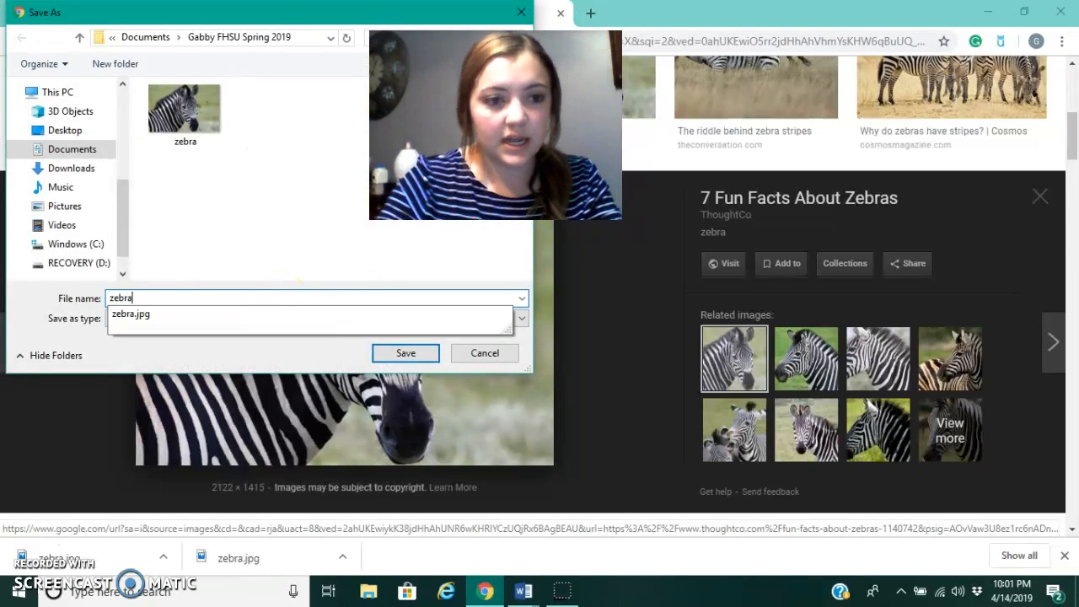
type("bra")
key("Return")
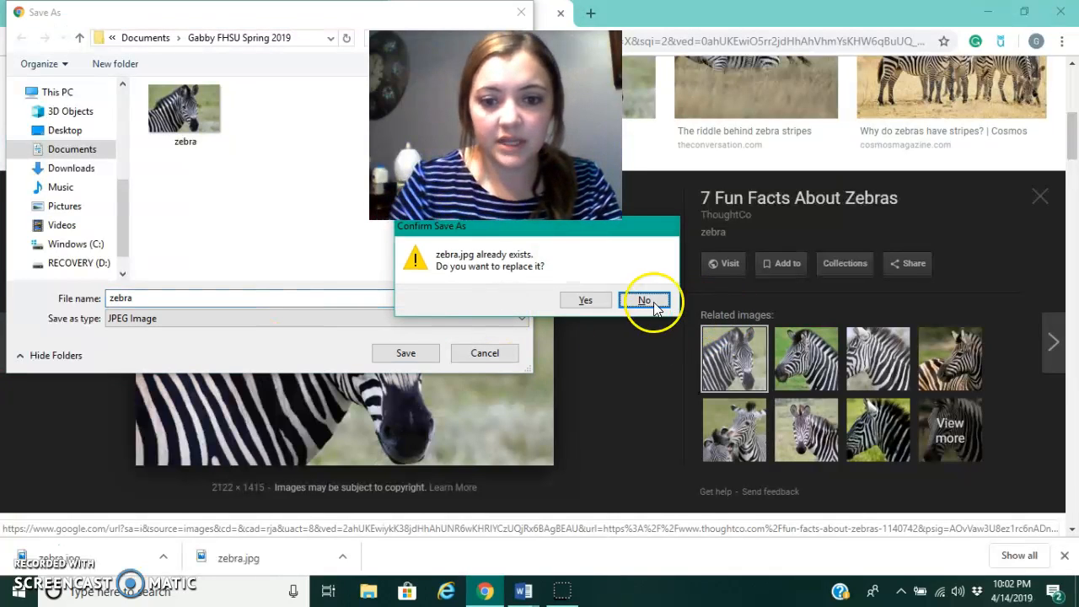
left_click(585, 300)
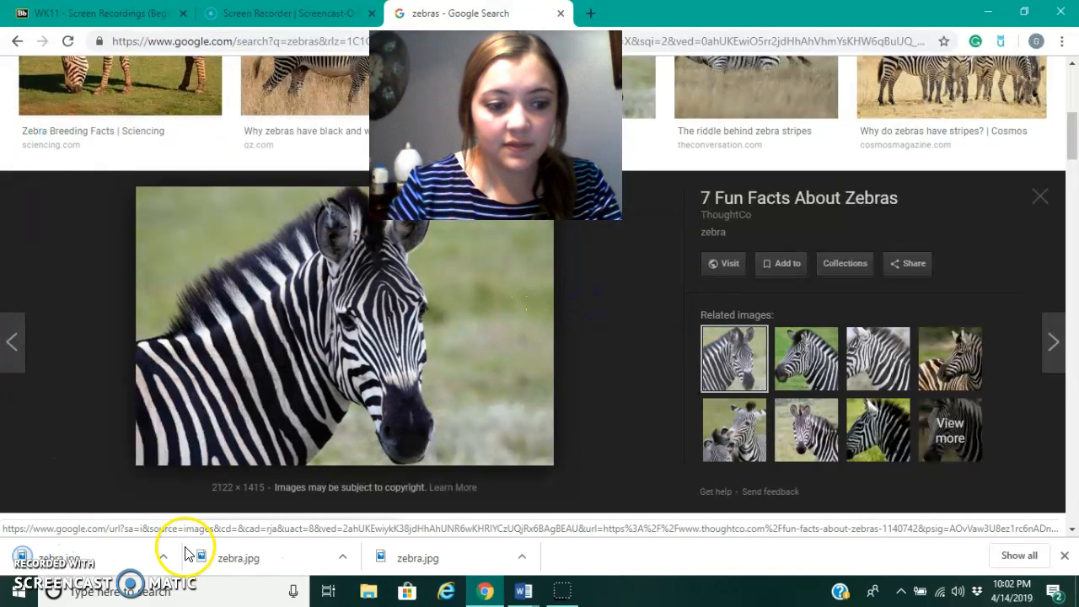
Switch back to Document1 in Word and insert the saved zebra picture below the heading.
mouse_move(512, 595)
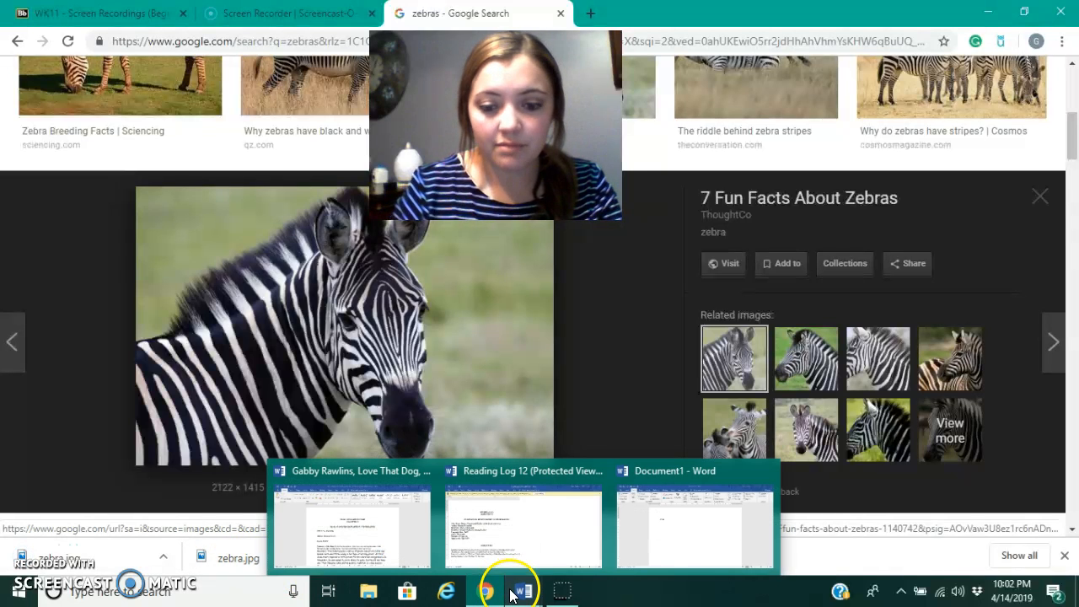
left_click(655, 549)
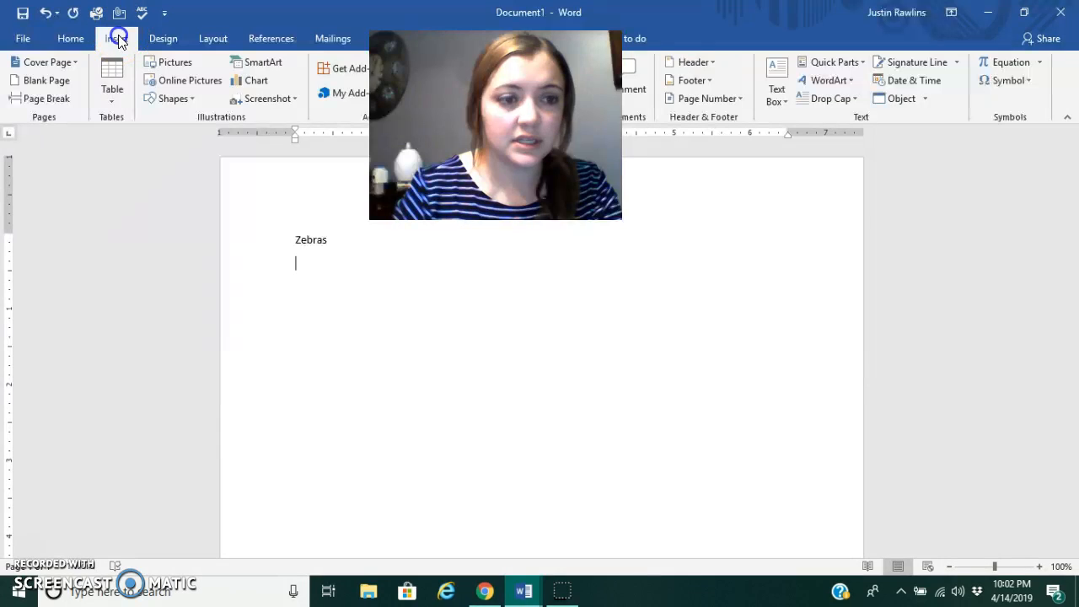
left_click(175, 66)
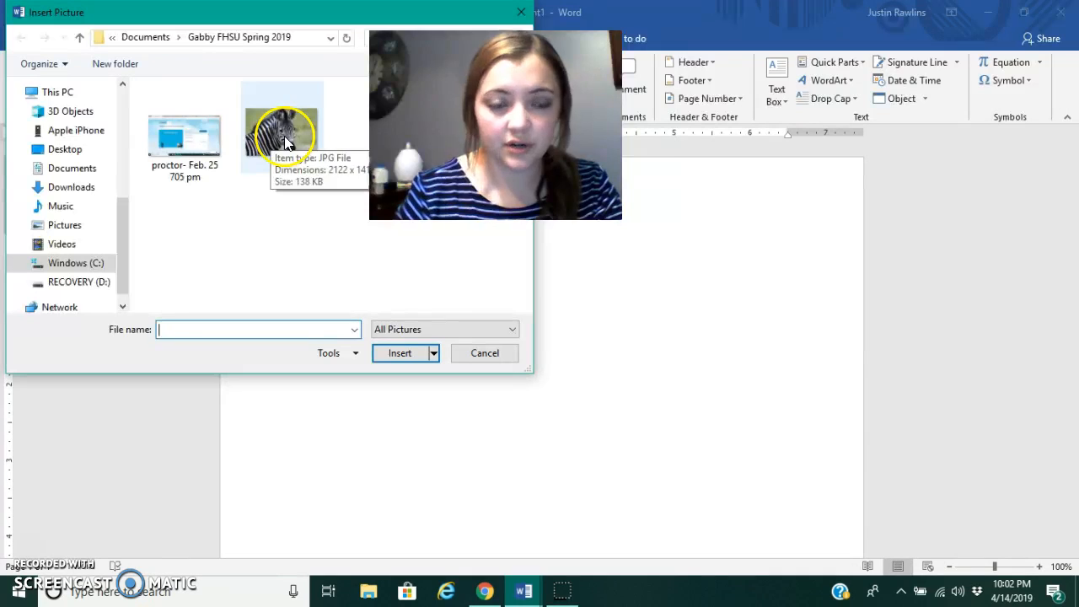
left_click(284, 136)
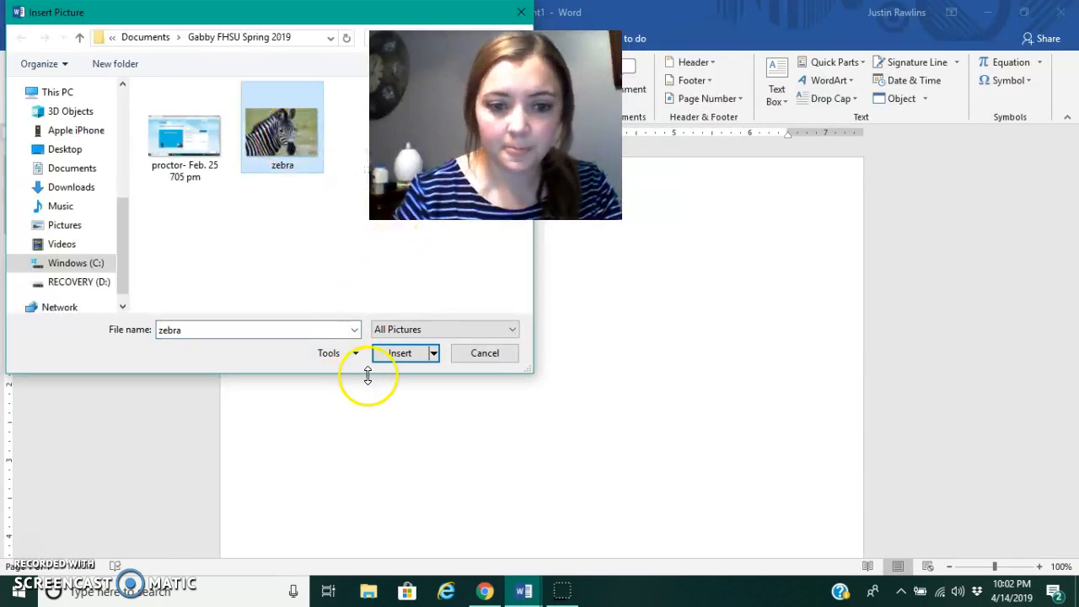
left_click(390, 354)
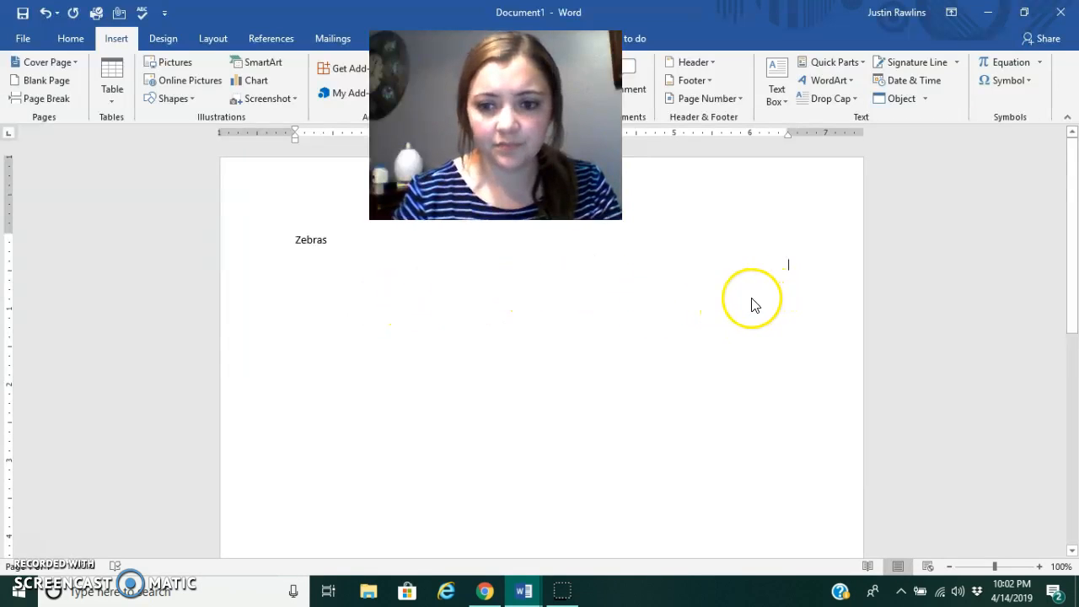
Shrink the zebra picture proportionally to about 2.04" high by 3.06" wide.
scroll(584, 332, "down", 2)
scroll(585, 332, "up", 2)
scroll(583, 331, "down", 2)
scroll(583, 331, "down", 1)
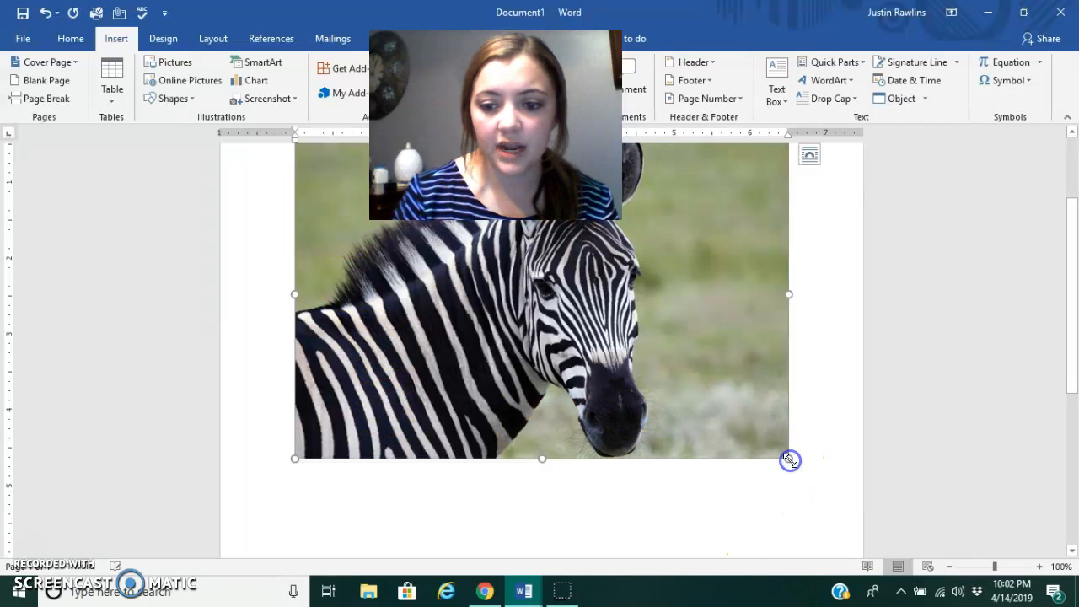
left_click_drag(786, 458, 516, 285)
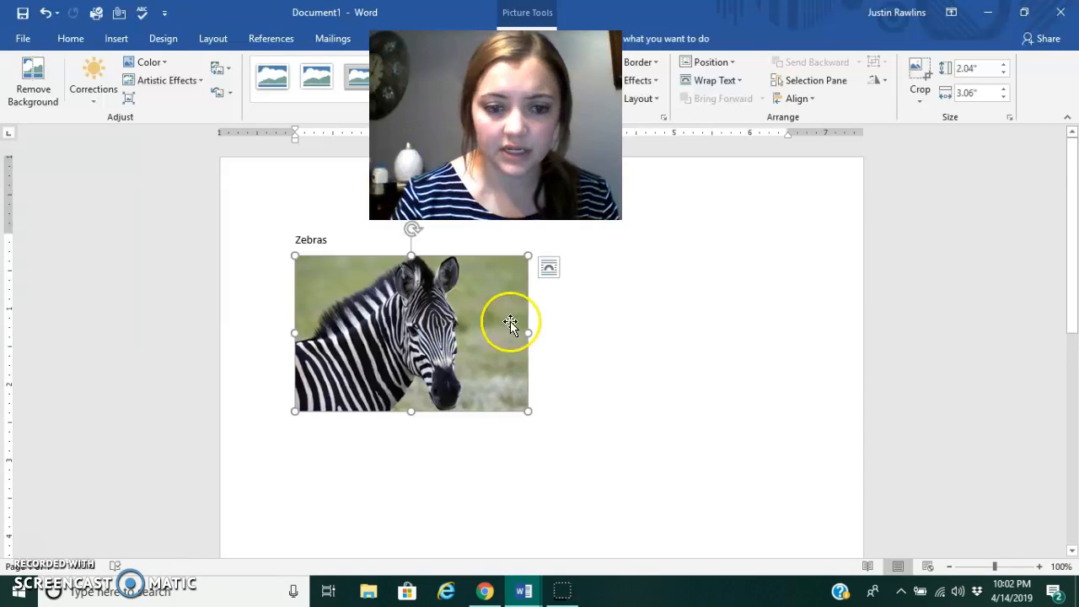
Add a blank line below the zebra picture and draw a Sun shape about 1.66" high by 1.65" wide there.
left_click(582, 394)
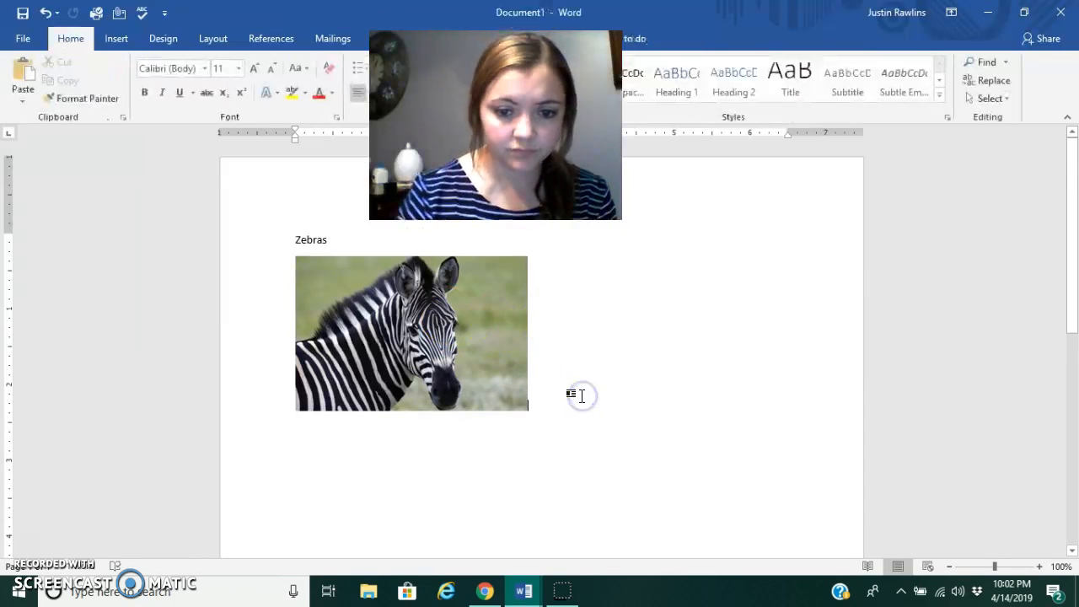
key("Return")
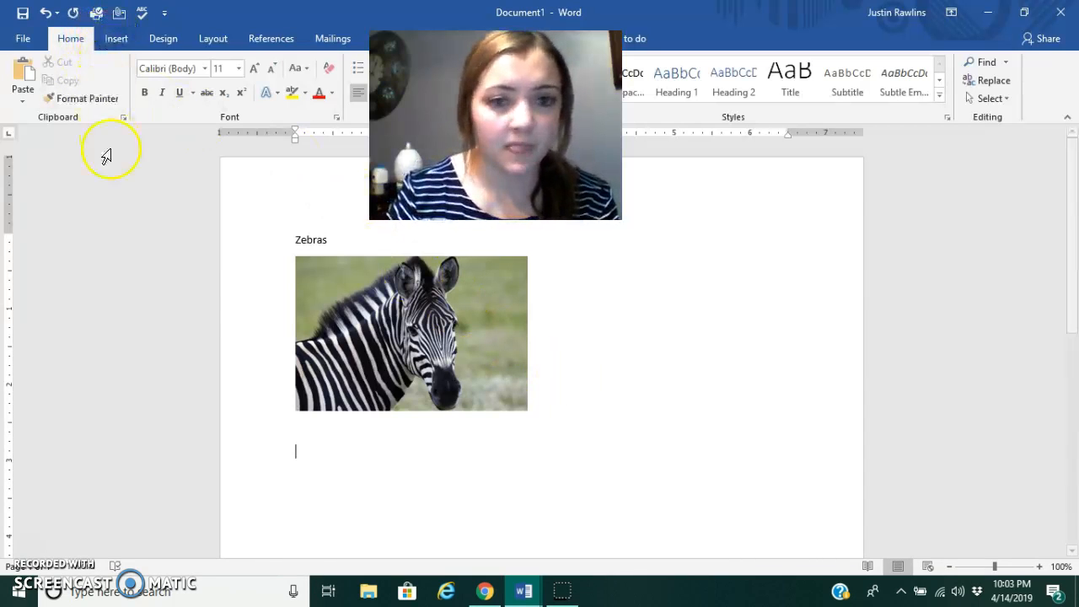
left_click(114, 39)
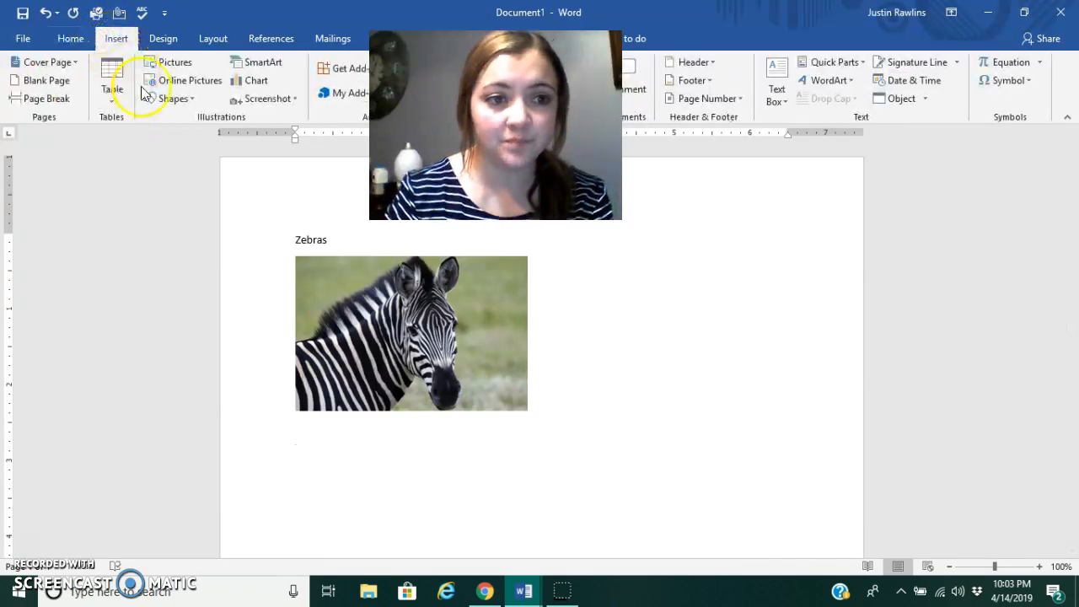
left_click(193, 98)
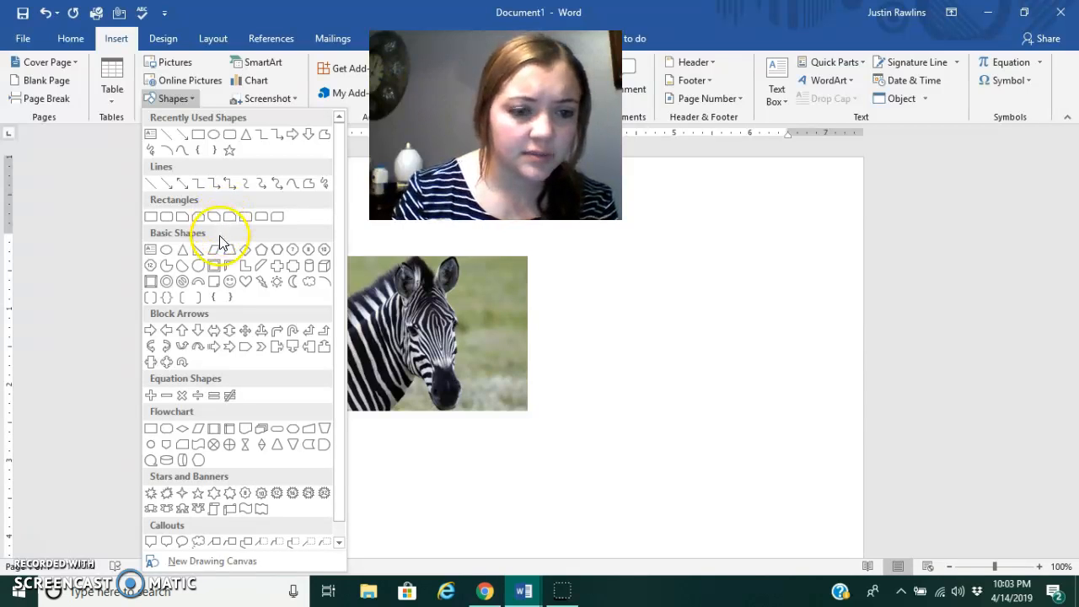
left_click(278, 281)
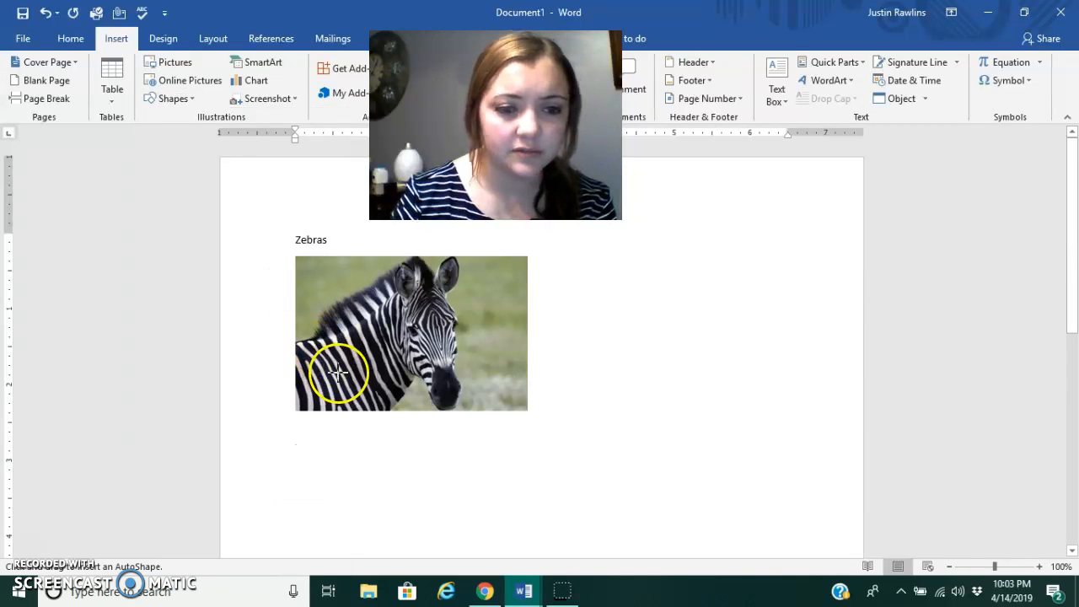
scroll(337, 371, "down", 3)
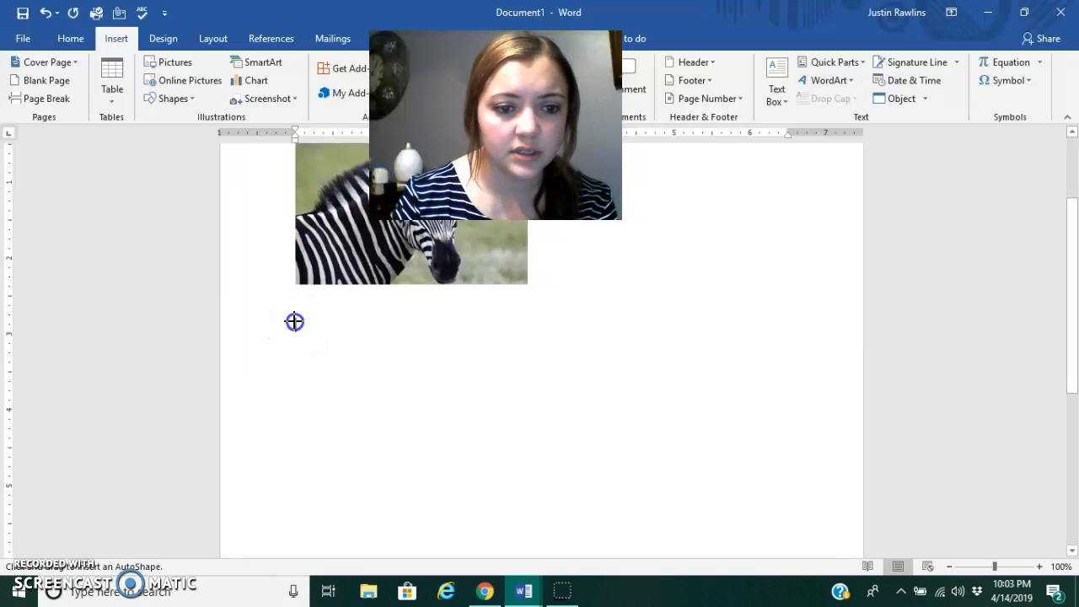
left_click_drag(321, 359, 420, 447)
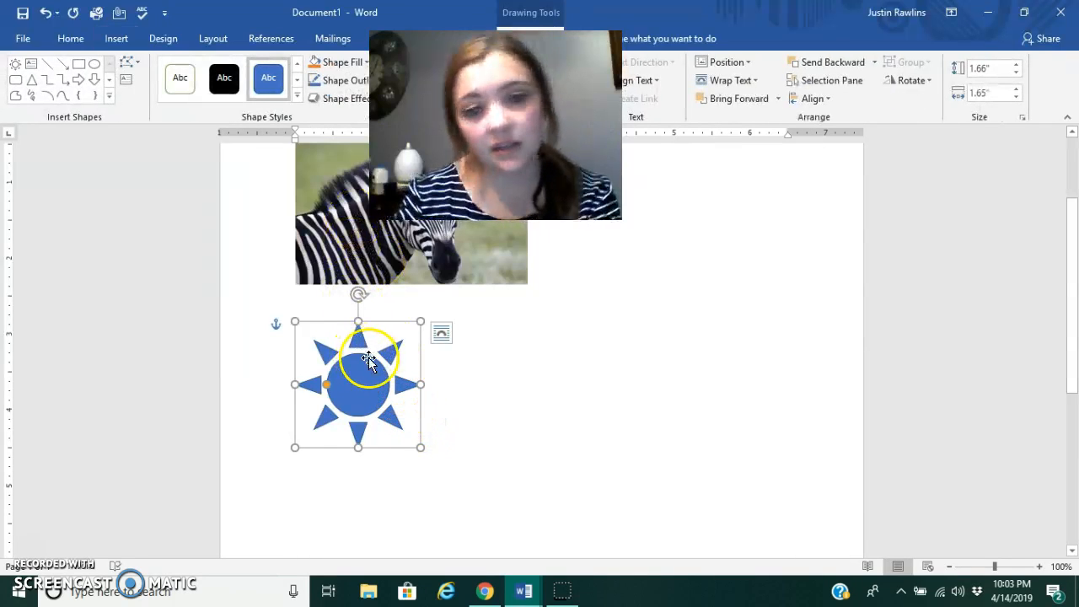
Give the sun shape a yellow fill and an orange outline, and deselect it.
left_click(366, 64)
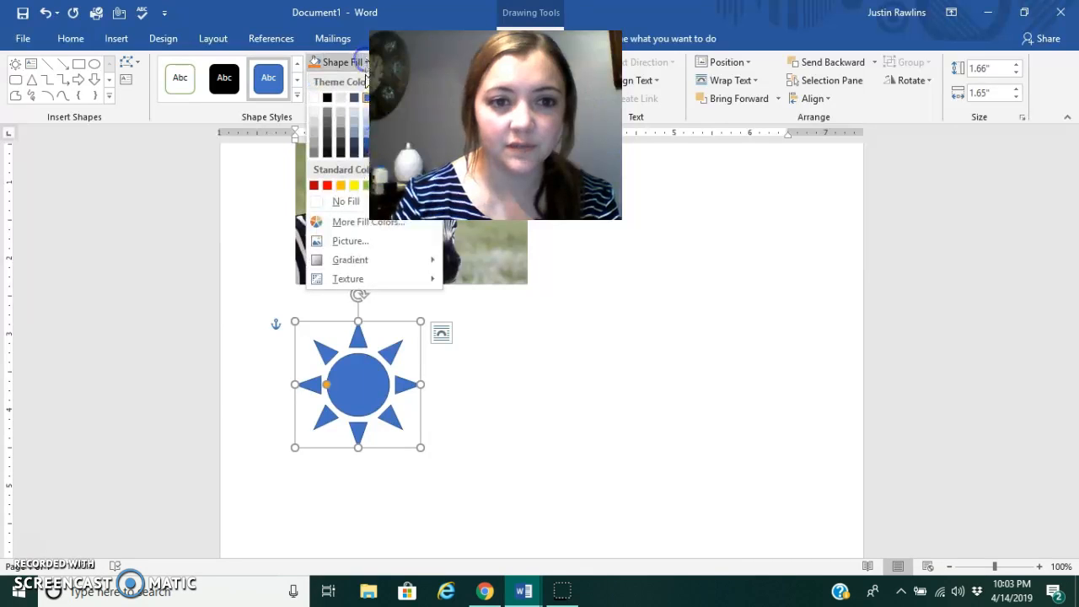
left_click(355, 188)
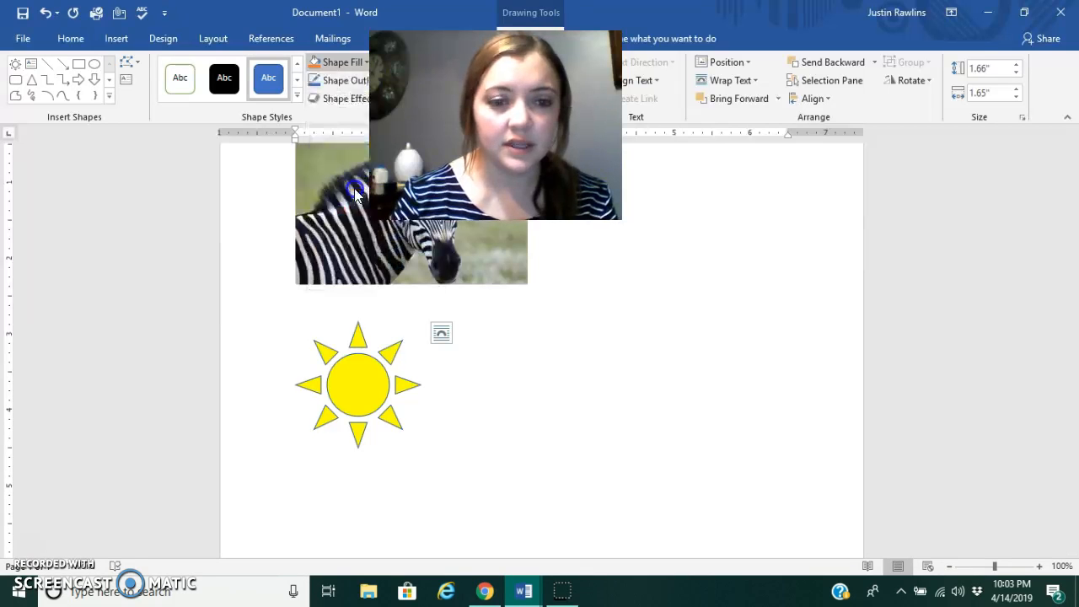
left_click(364, 80)
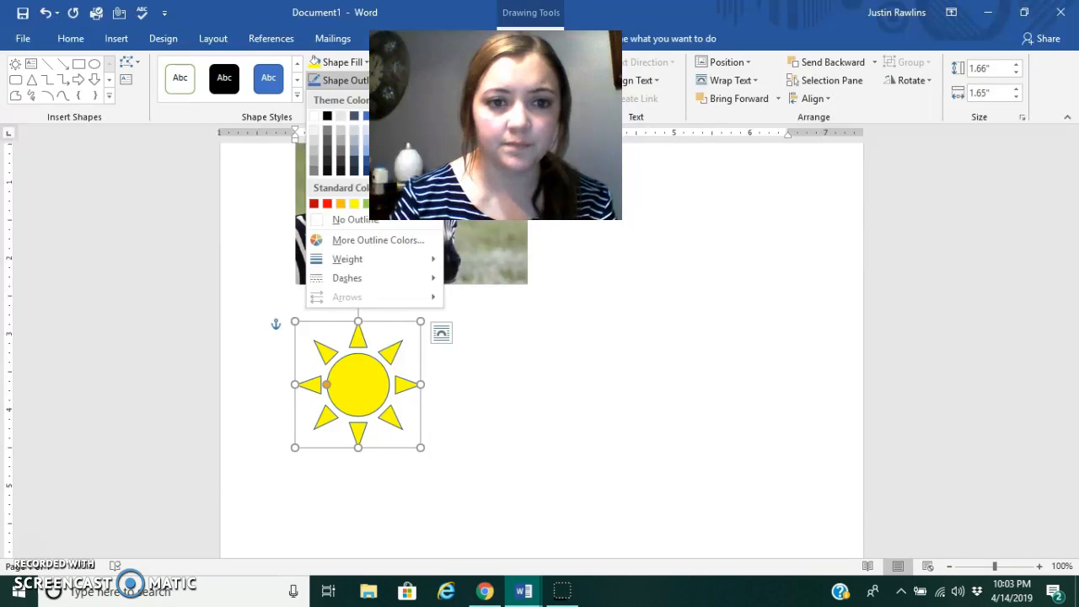
left_click(339, 205)
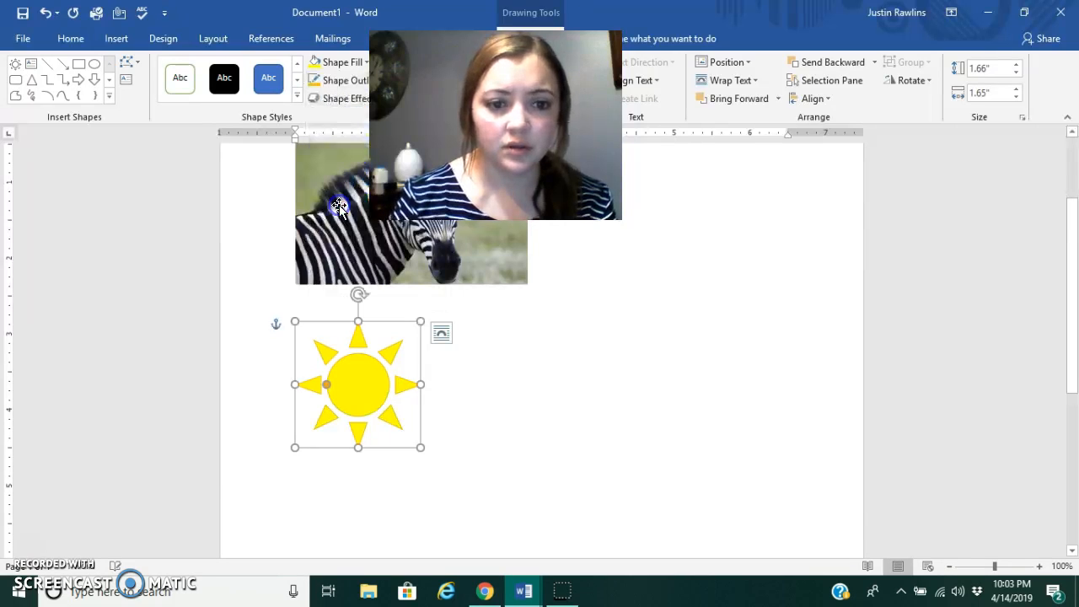
left_click(449, 406)
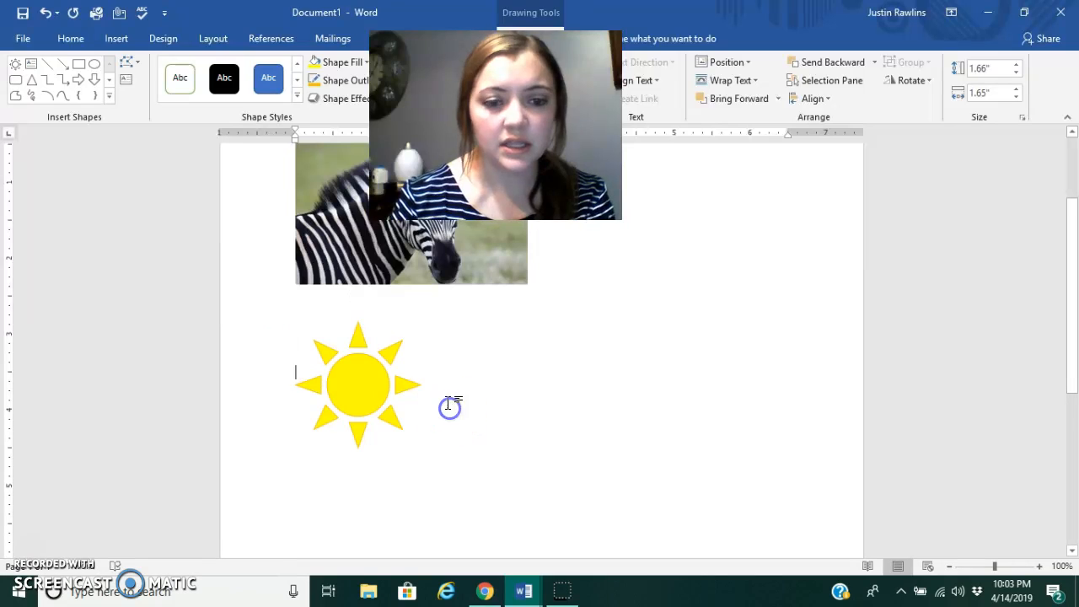
left_click(438, 399)
left_click(462, 422)
left_click(493, 415)
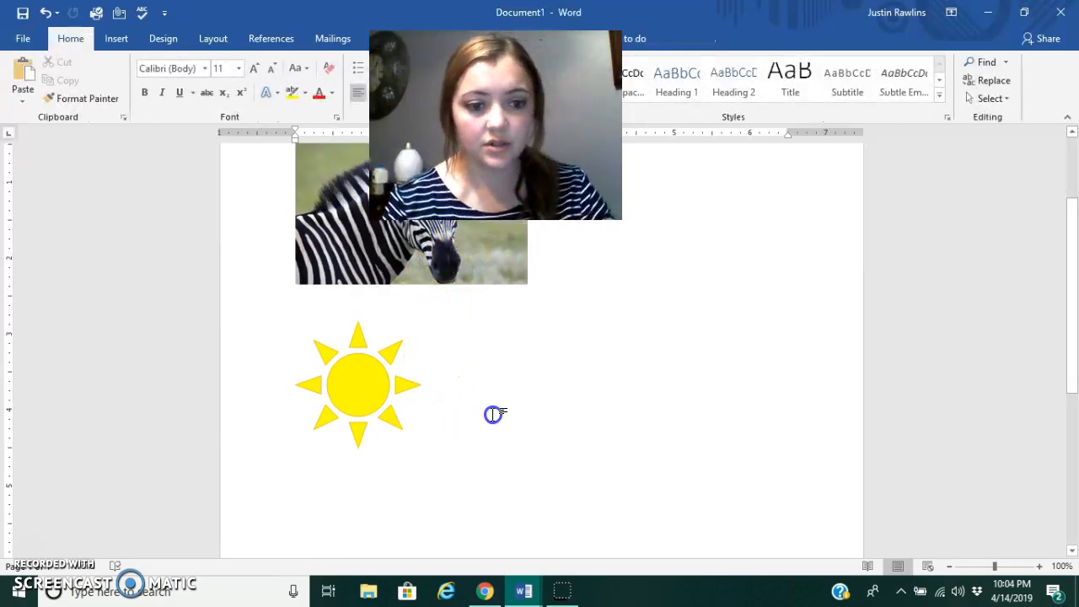
left_click(443, 434)
left_click(345, 501)
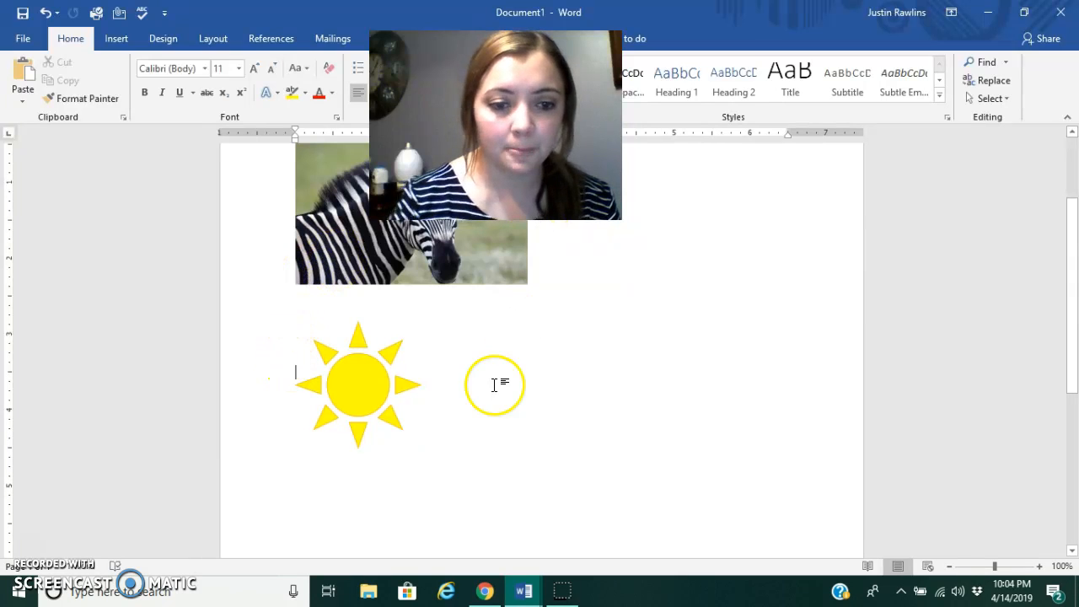
scroll(498, 371, "up", 3)
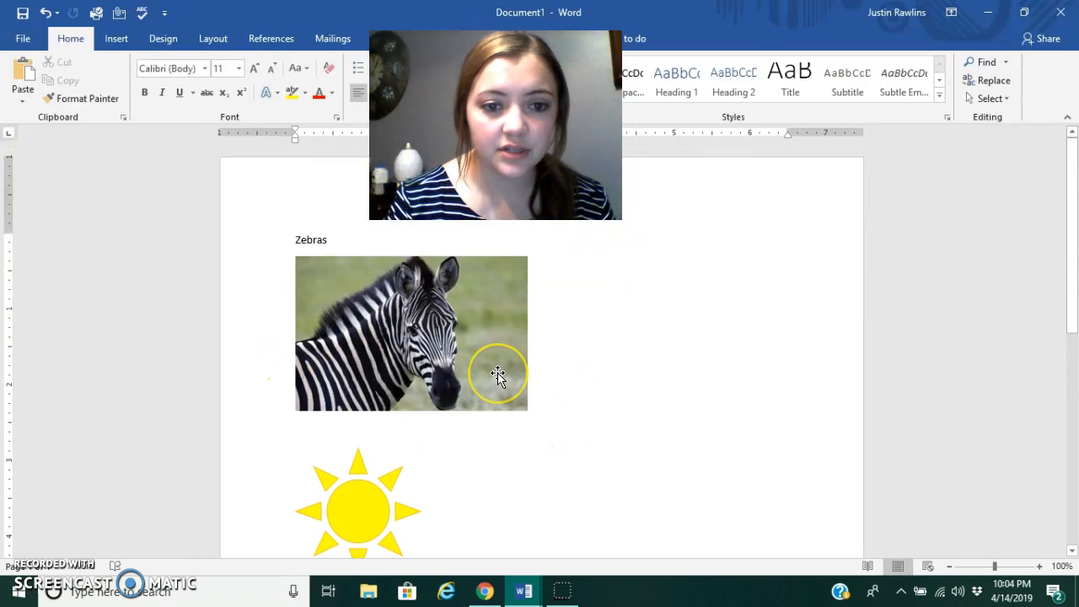